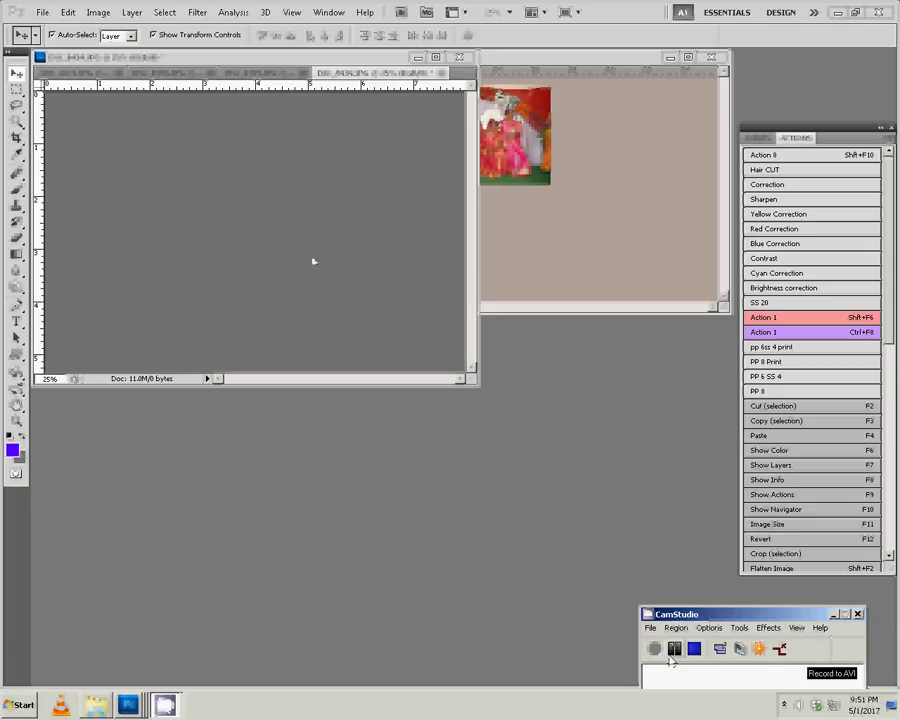
# Discard DSC_0434, resize the dining-table photo to 8 inches wide, and drag it into the collage.
pyautogui.click(459, 57)
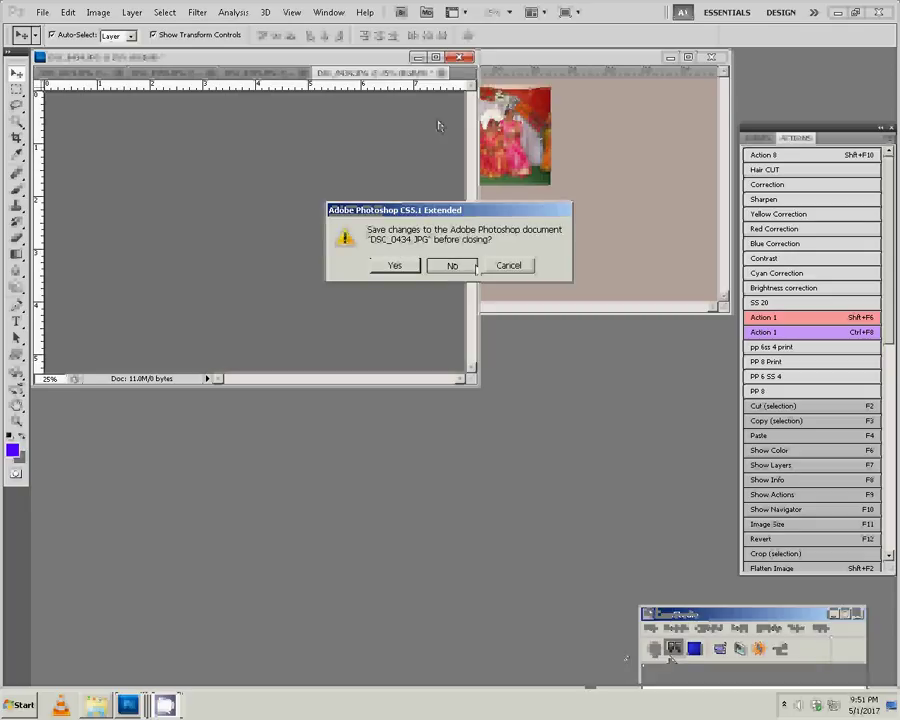
pyautogui.click(452, 265)
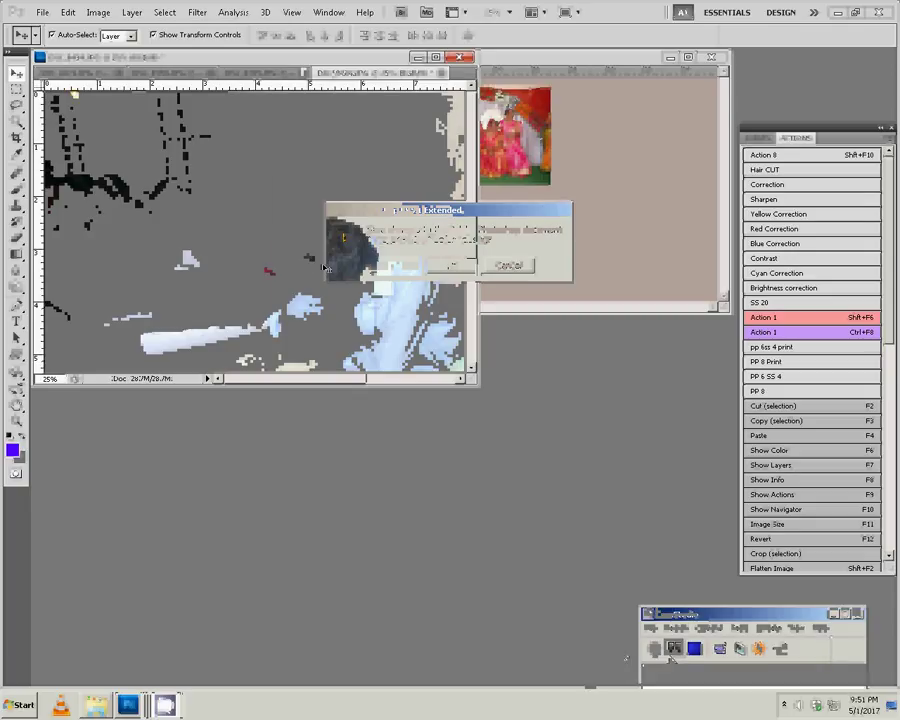
pyautogui.press('F11')
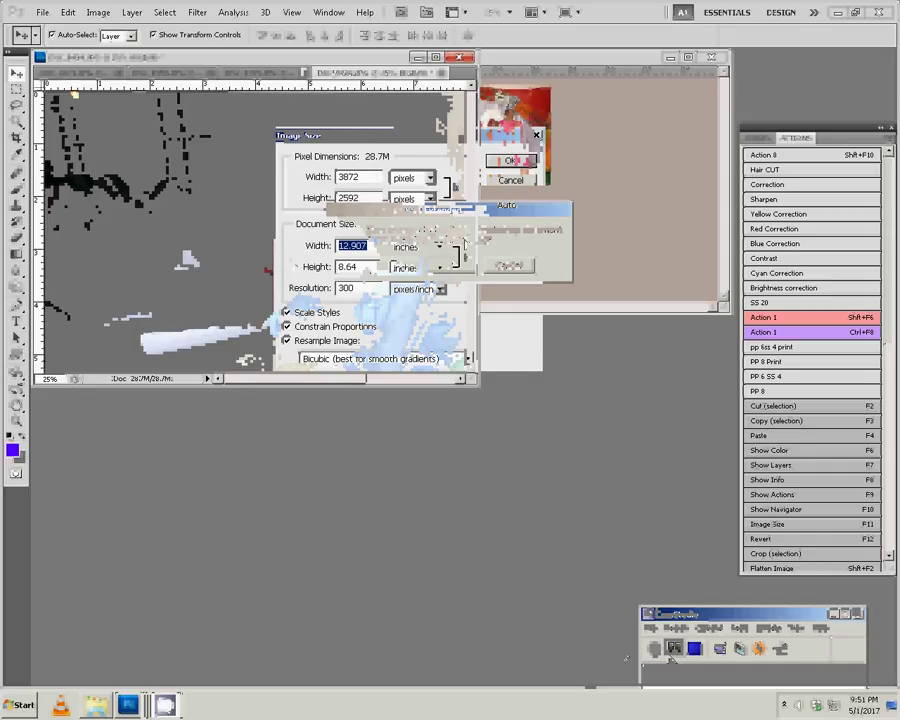
pyautogui.write('8')
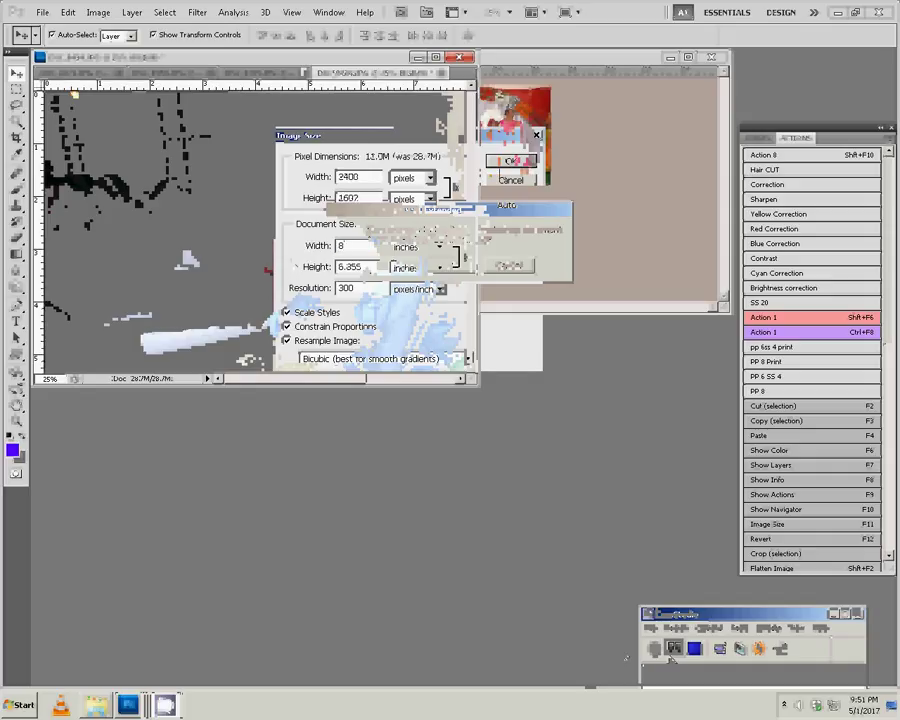
pyautogui.press('Return')
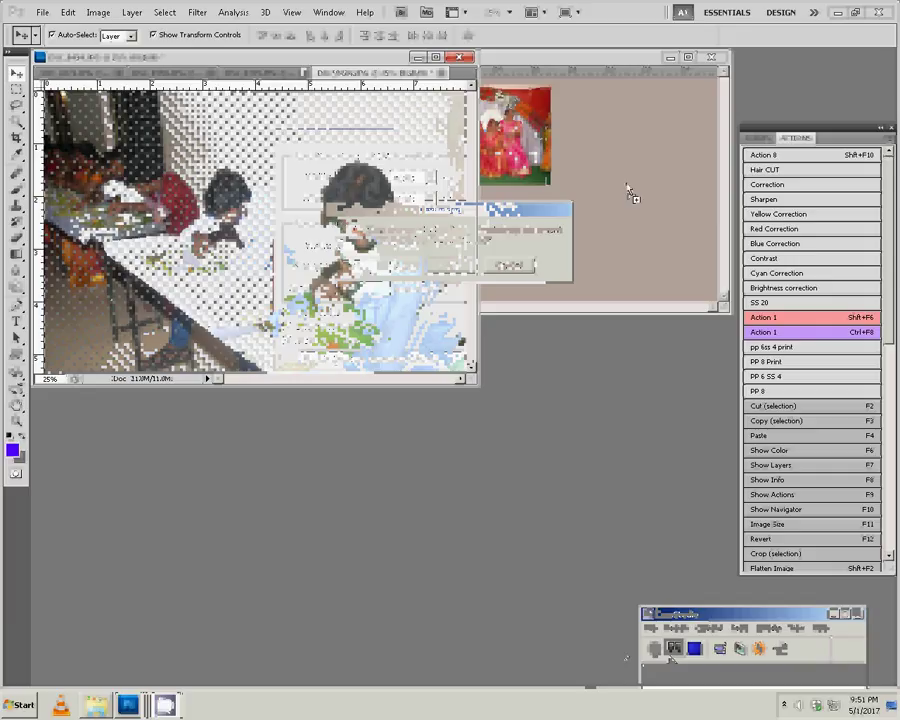
pyautogui.moveTo(630, 193); pyautogui.dragTo(577, 181)
pyautogui.hotkey('shift', 'F6')
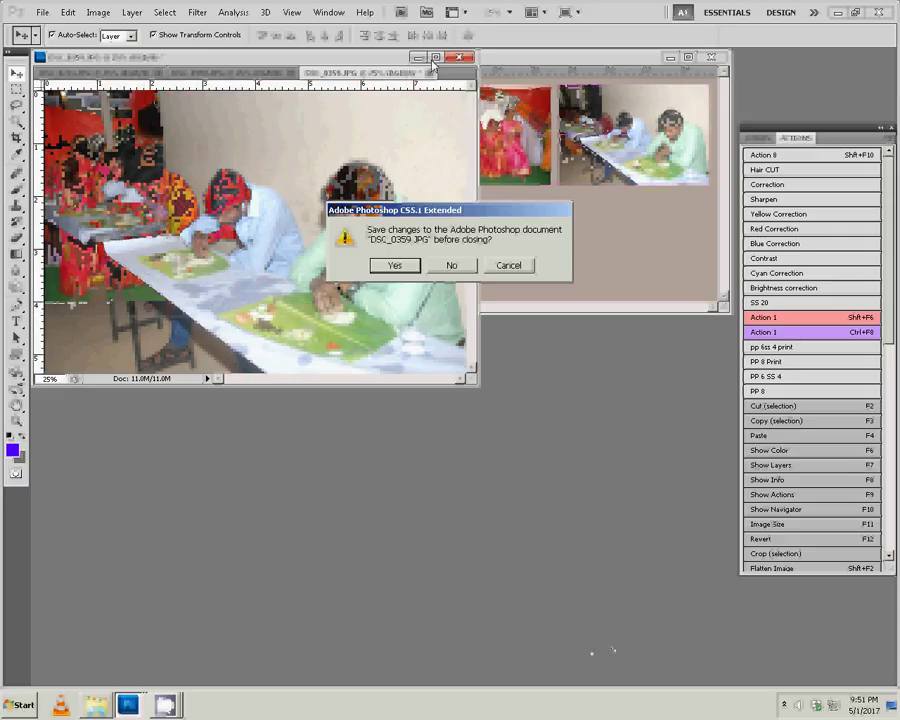
# Close DSC_0359 without saving, then set the children-at-table photo's width to 8 inches.
pyautogui.click(458, 268)
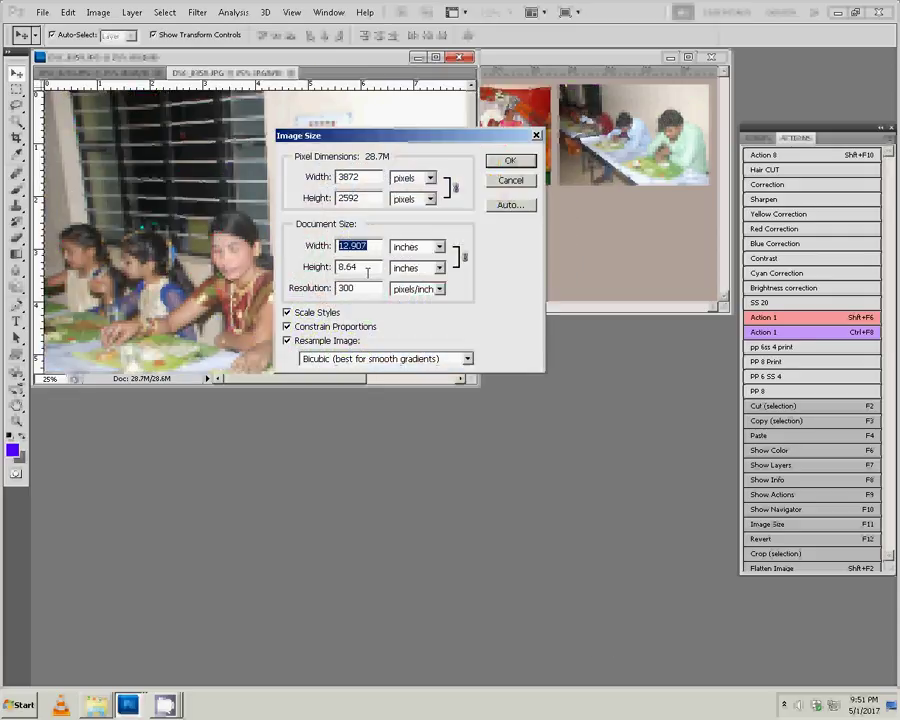
pyautogui.write('7')
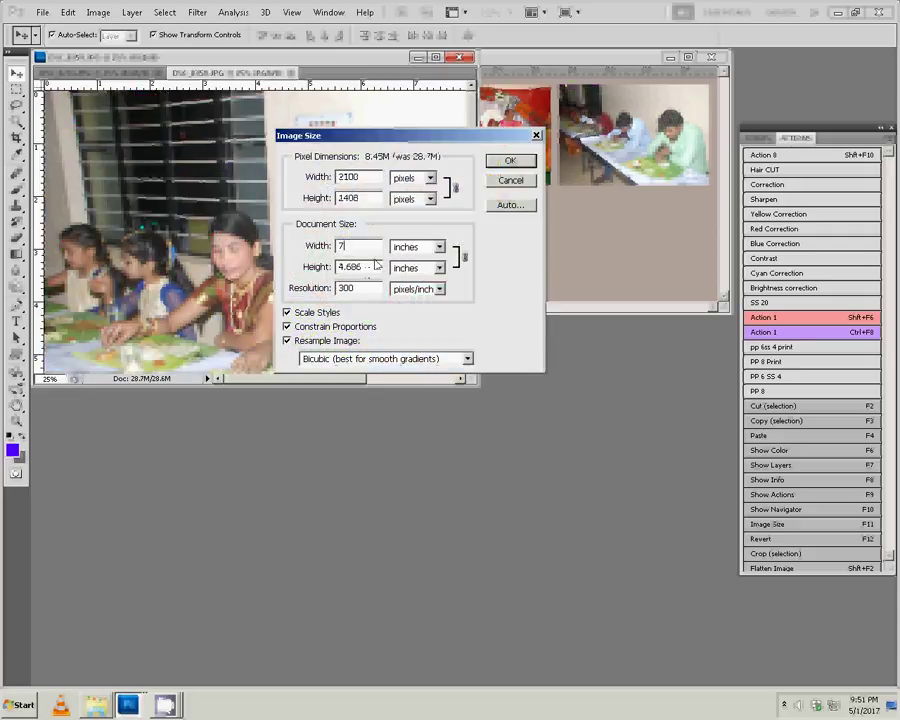
pyautogui.doubleClick(341, 246)
pyautogui.write('8')
pyautogui.click(510, 160)
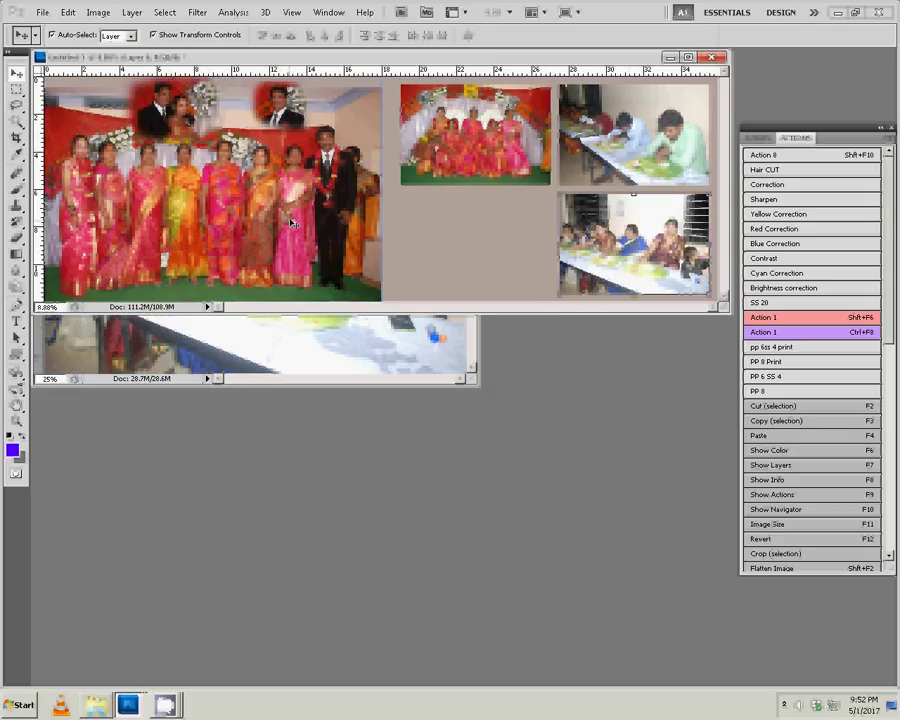
# Close the DSC_0358 dining photo without saving its changes.
pyautogui.click(291, 354)
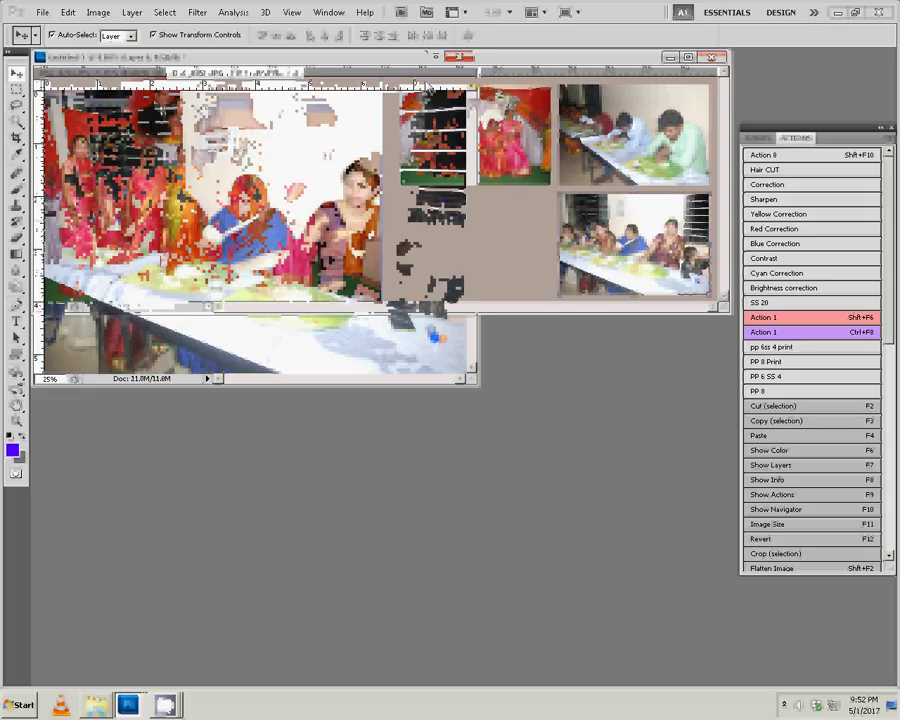
pyautogui.click(296, 74)
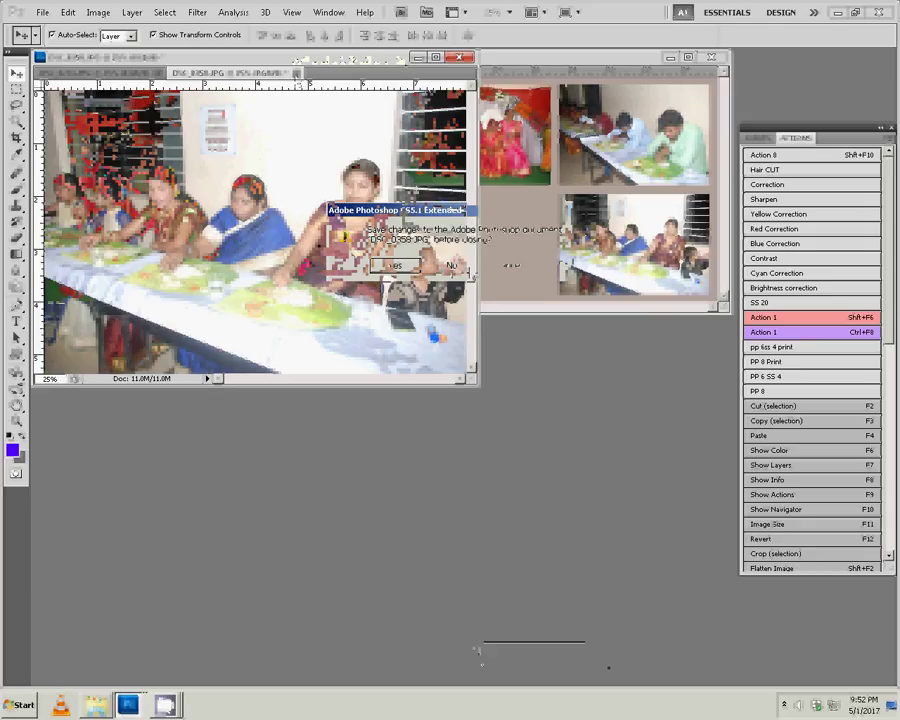
pyautogui.click(466, 269)
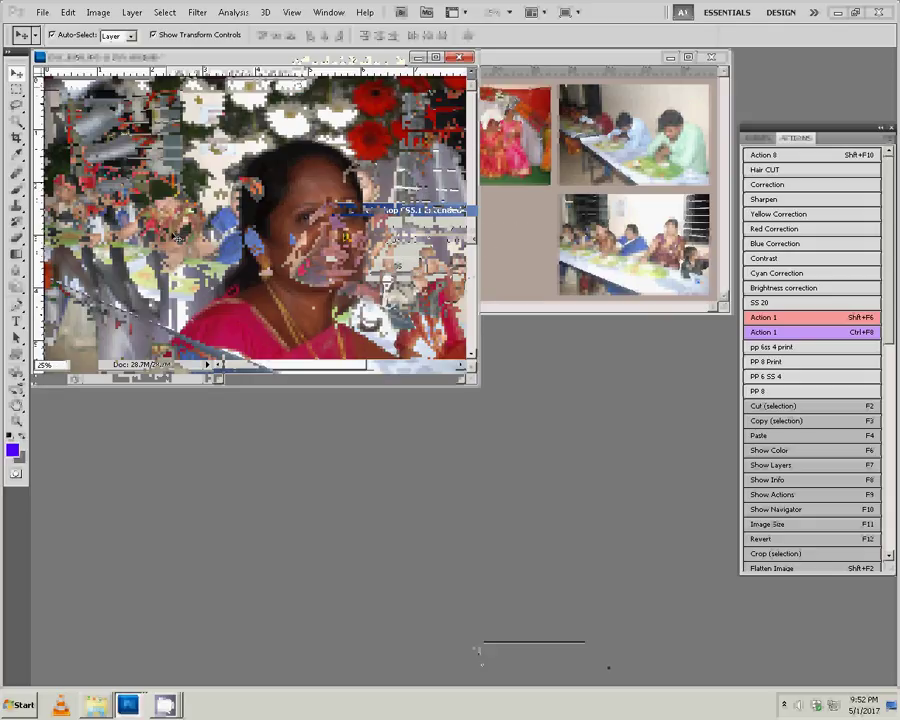
# Fit the bride photo on screen with the Zoom tool.
pyautogui.press('z')
pyautogui.rightClick(247, 282)
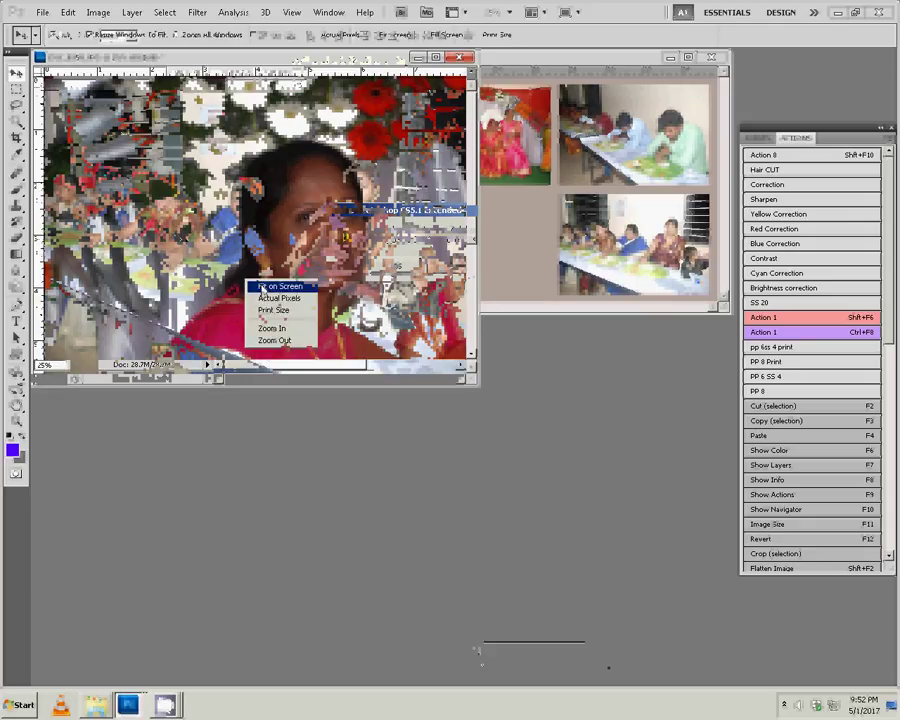
pyautogui.click(262, 287)
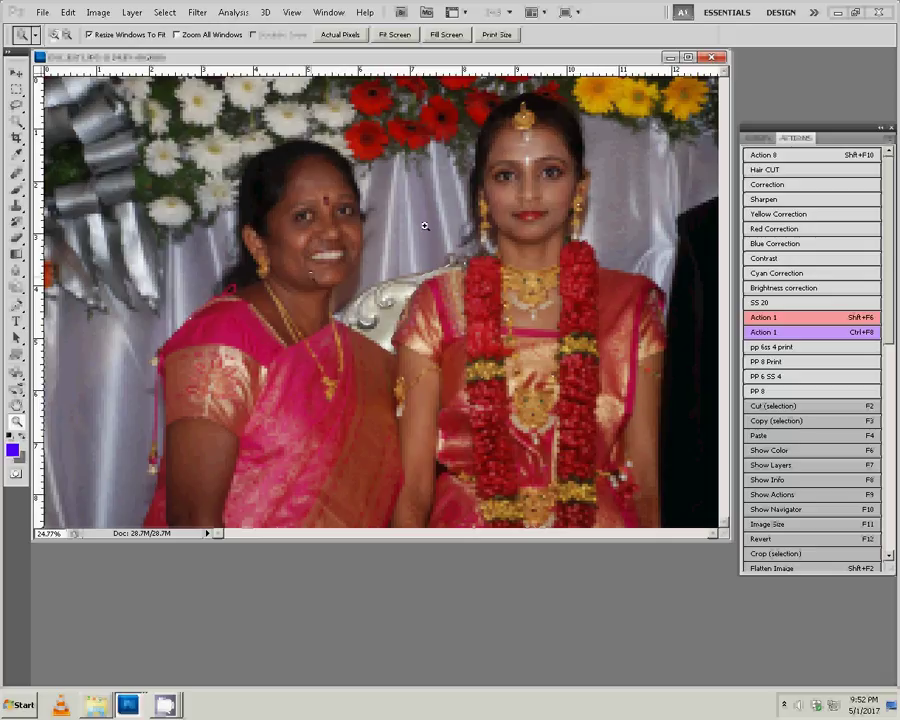
# Set the bride photo's document width to 8 inches in Image Size.
pyautogui.press('F11')
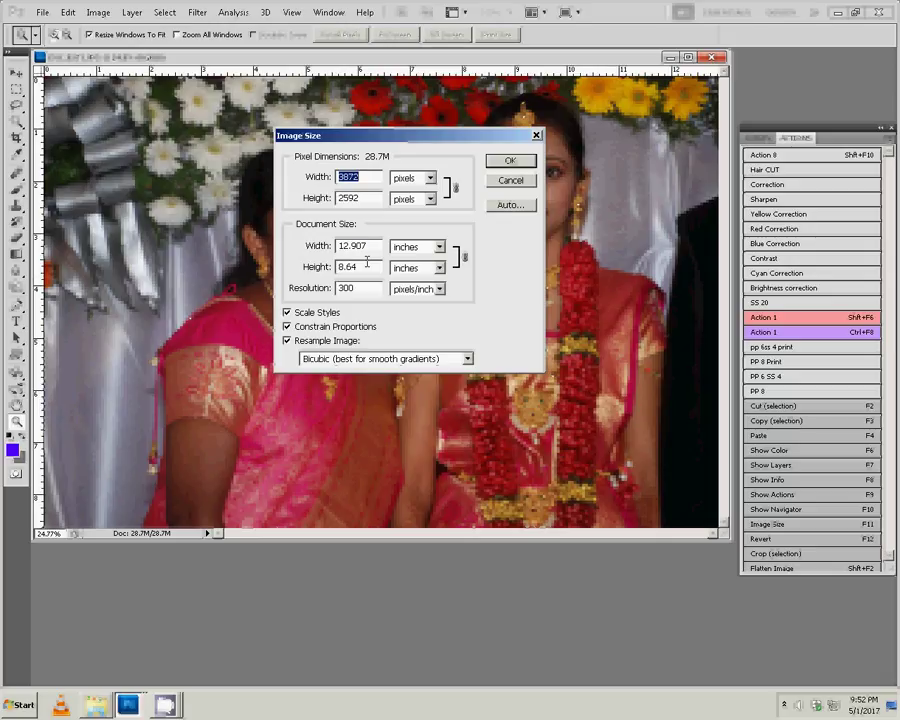
pyautogui.click(329, 247)
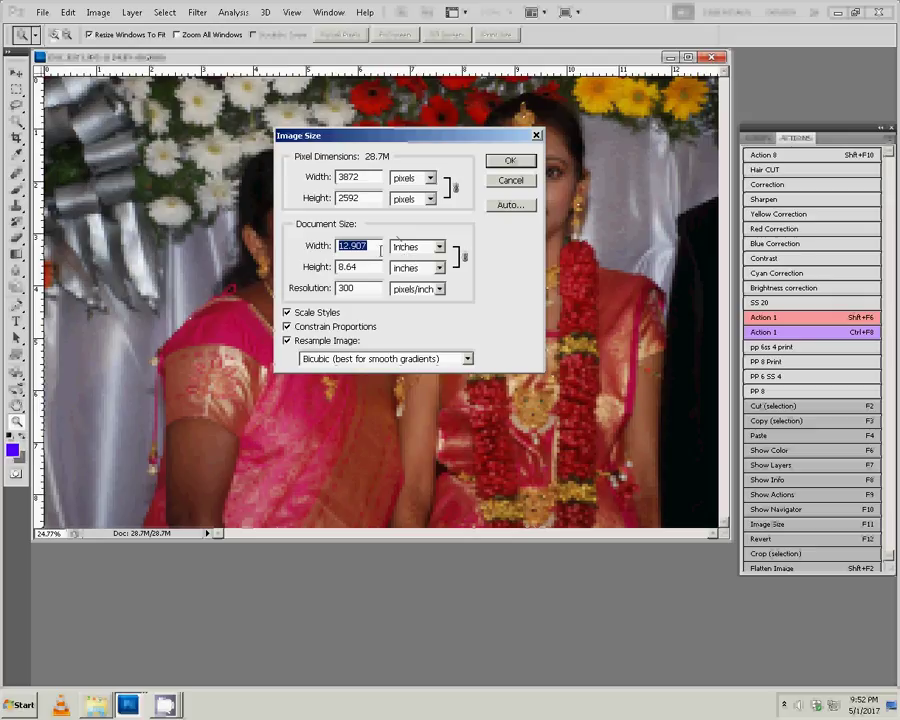
pyautogui.write('8')
pyautogui.press('Return')
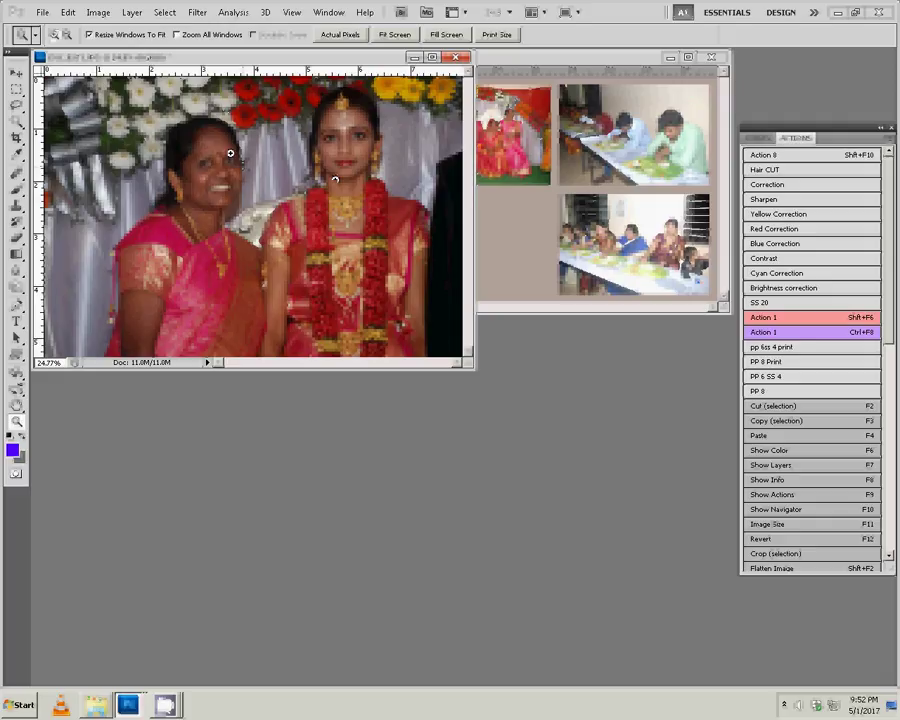
# Zoom out, check the bride photo's image size, and fit it on screen.
pyautogui.keyDown('alt'); pyautogui.click(216, 186); pyautogui.keyUp('alt')
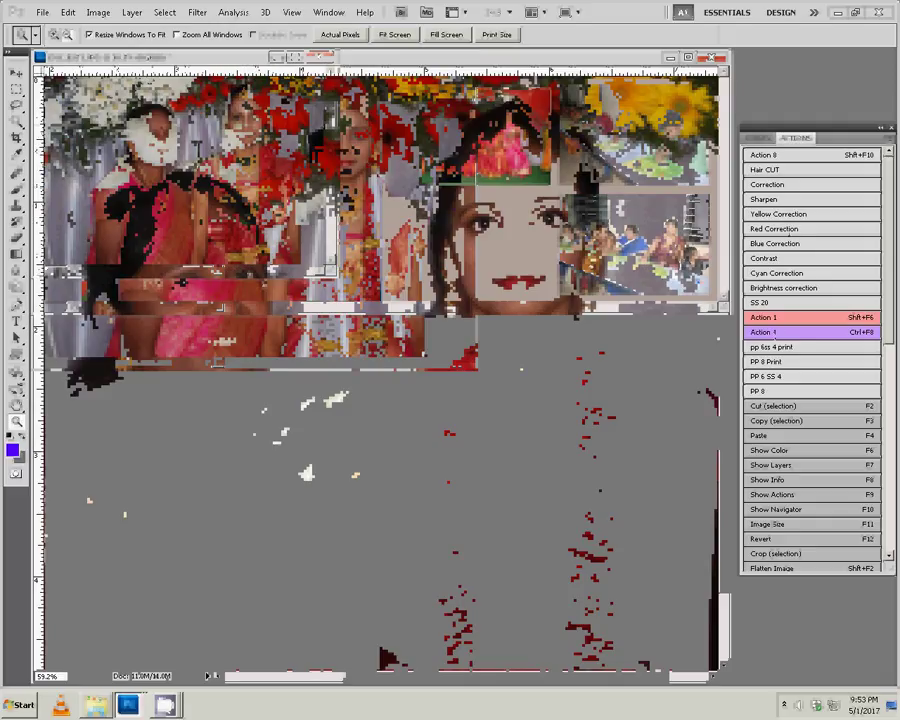
pyautogui.press('F11')
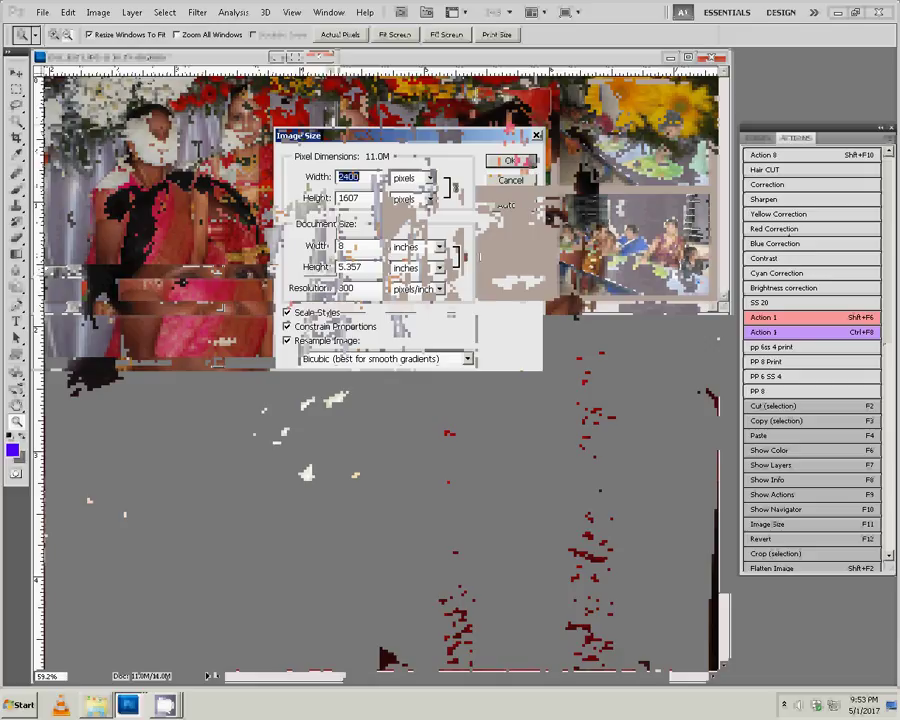
pyautogui.press('Return')
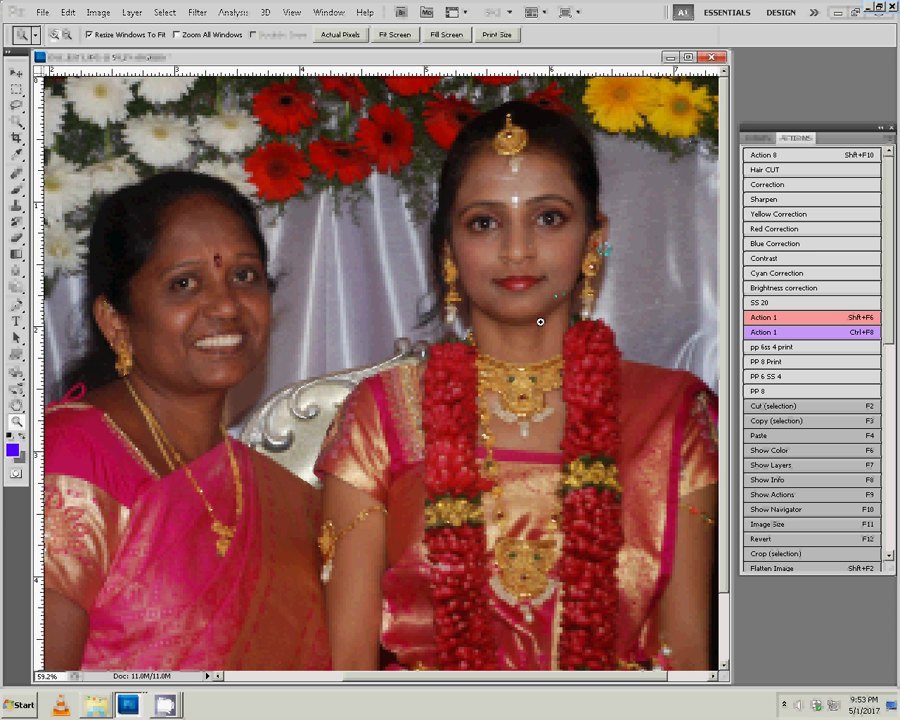
pyautogui.rightClick(427, 302)
pyautogui.click(440, 308)
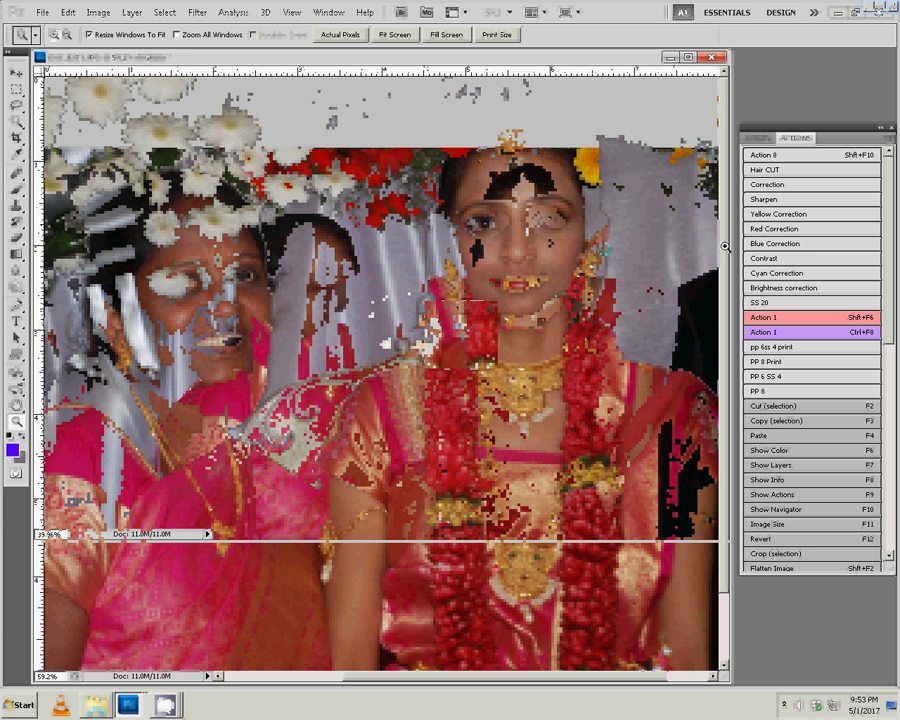
pyautogui.moveTo(303, 158); pyautogui.dragTo(234, 176)
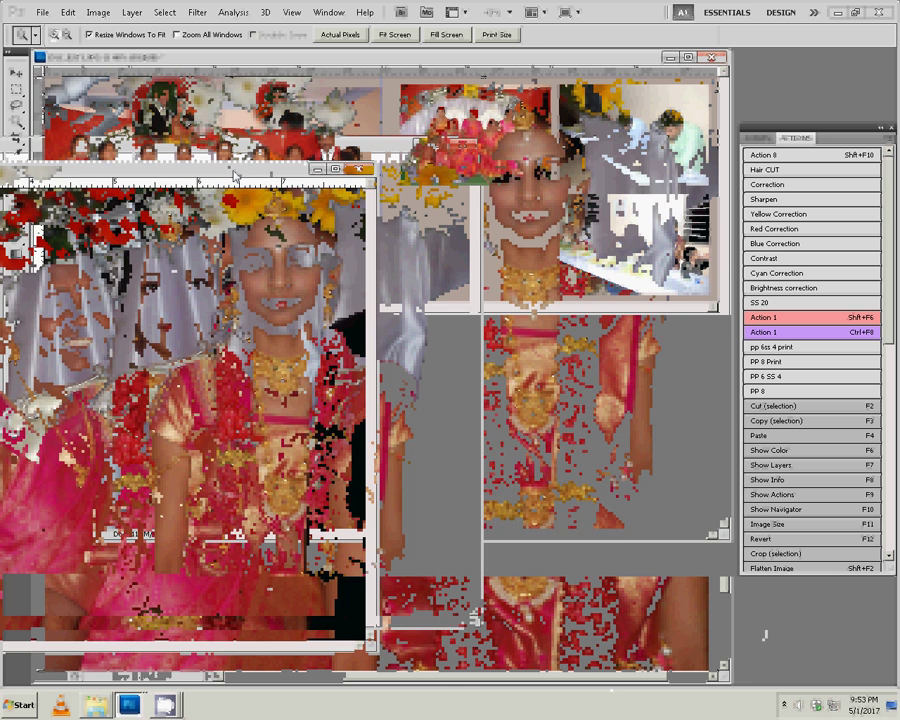
# Bring the collage forward, then close the bride photo without saving its changes.
pyautogui.press('v')
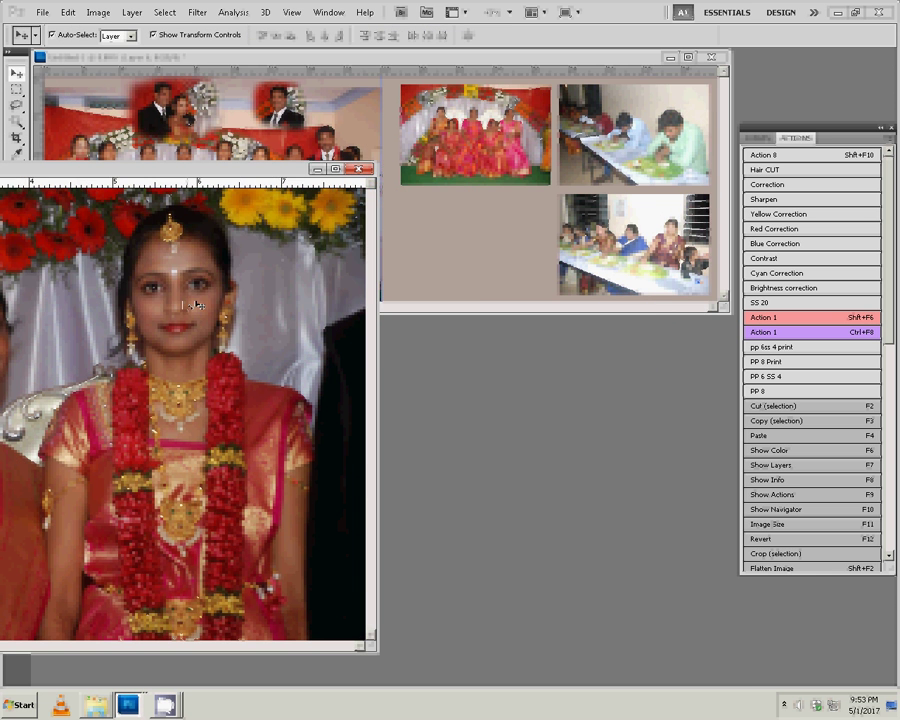
pyautogui.click(520, 236)
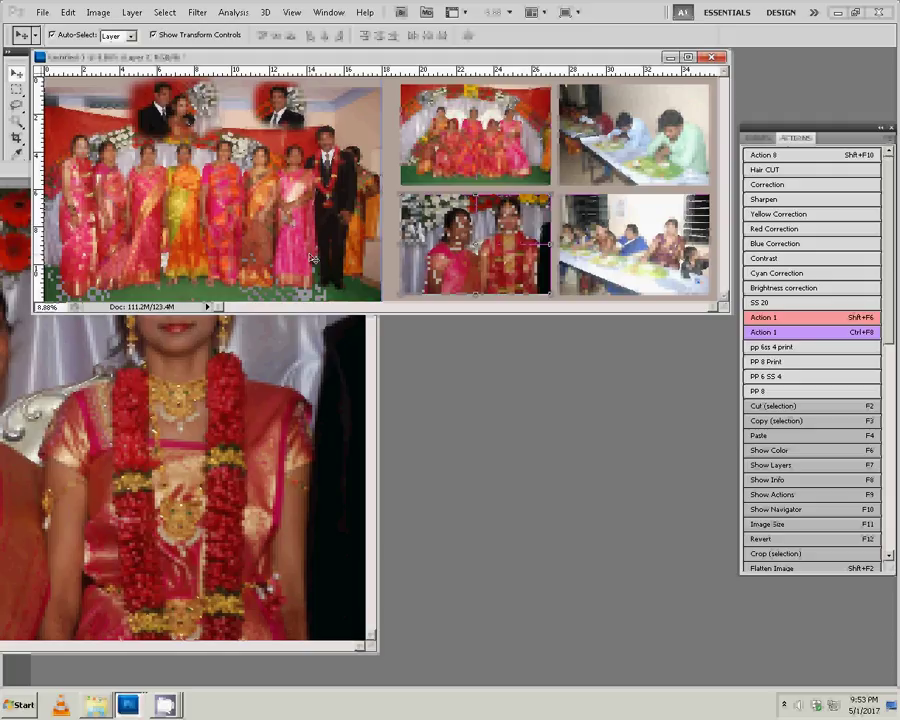
pyautogui.hotkey('ctrl', 'Tab')
pyautogui.hotkey('ctrl', 'w')
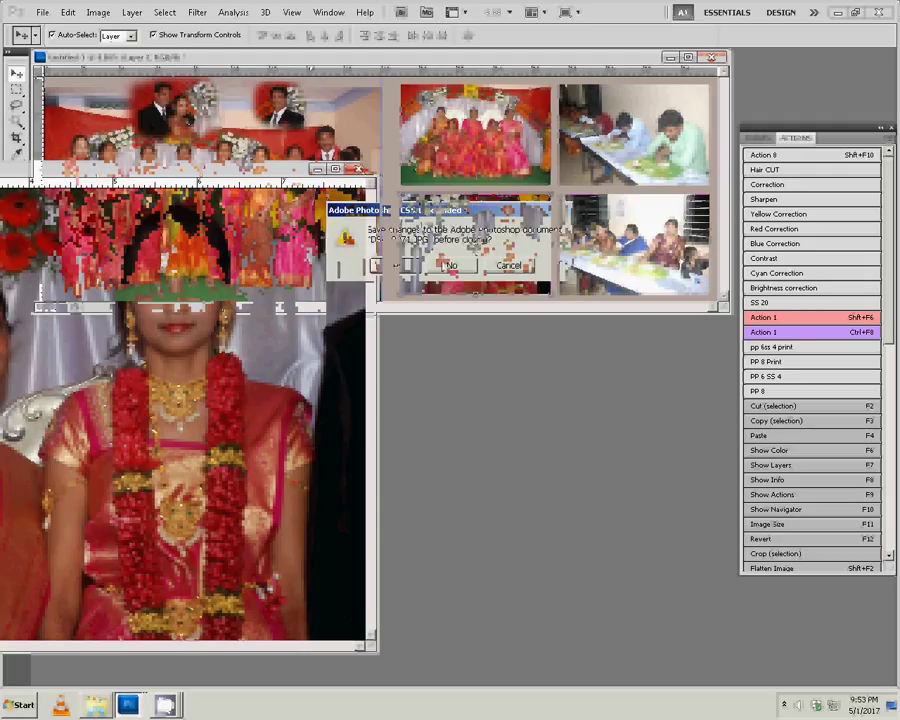
pyautogui.click(451, 265)
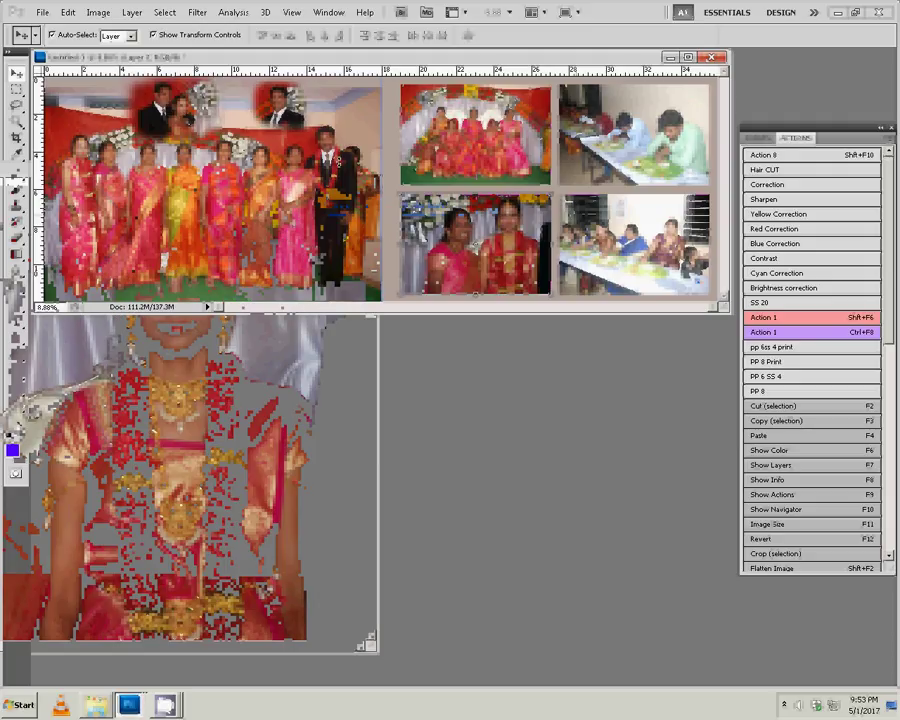
# Give Layer 4 a cyan Stroke layer style of size 10.
pyautogui.click(757, 138)
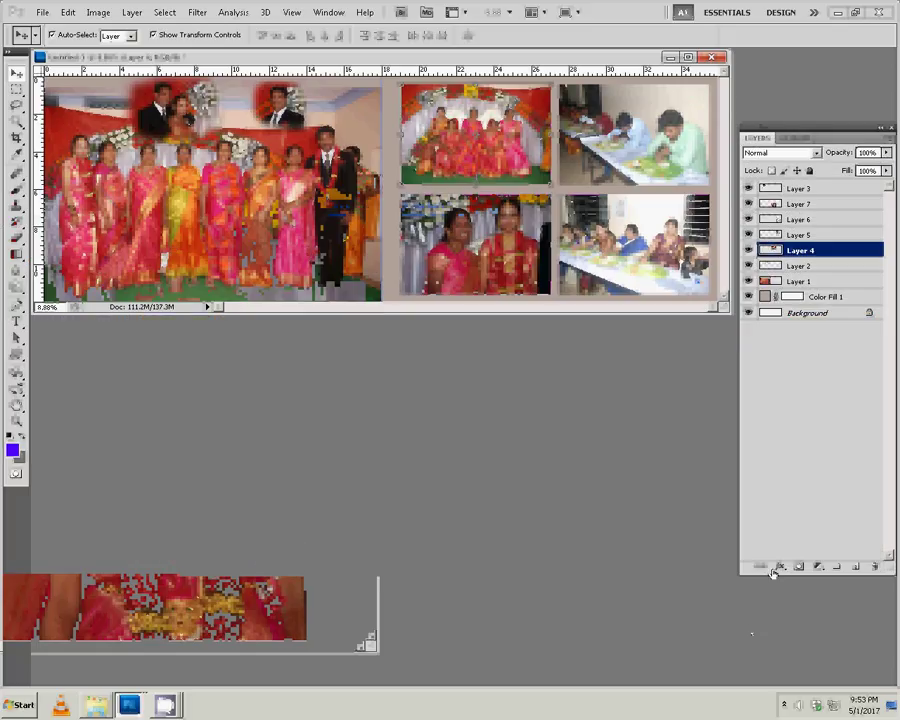
pyautogui.click(779, 567)
pyautogui.click(797, 562)
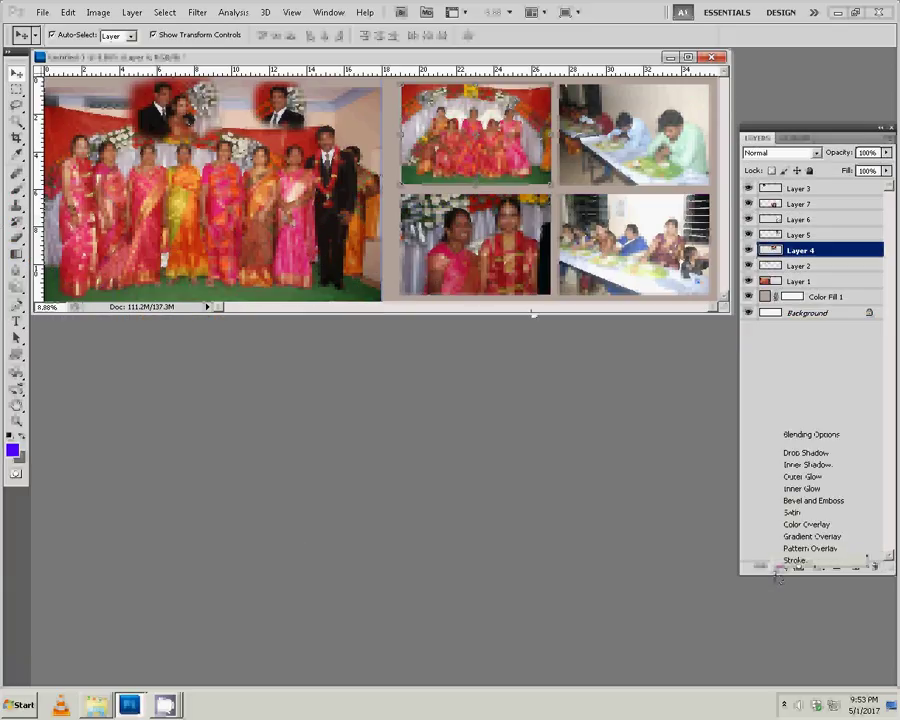
pyautogui.click(430, 327)
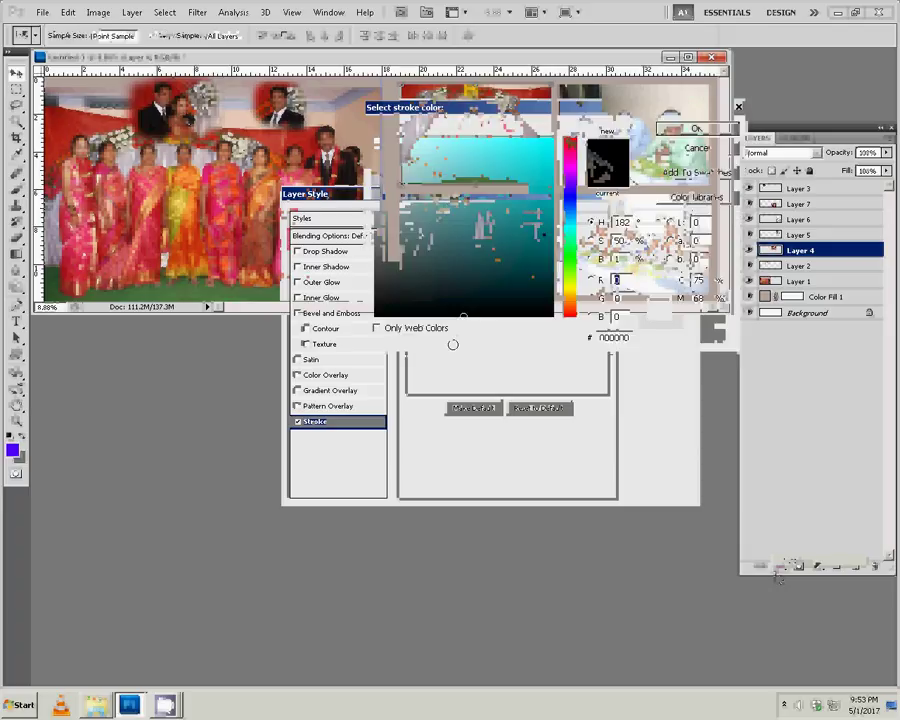
pyautogui.click(545, 154)
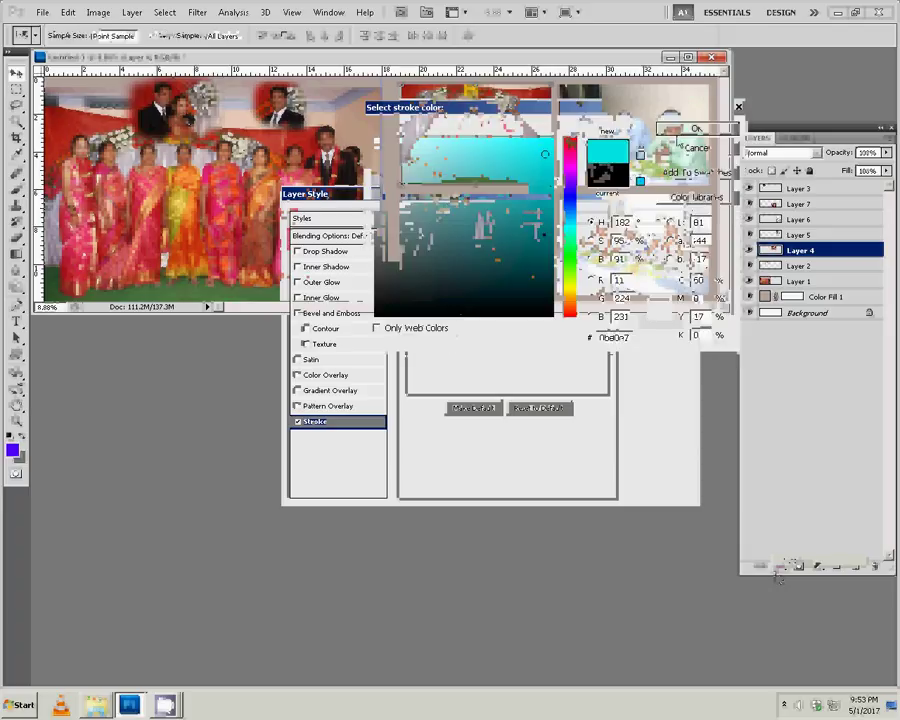
pyautogui.click(684, 130)
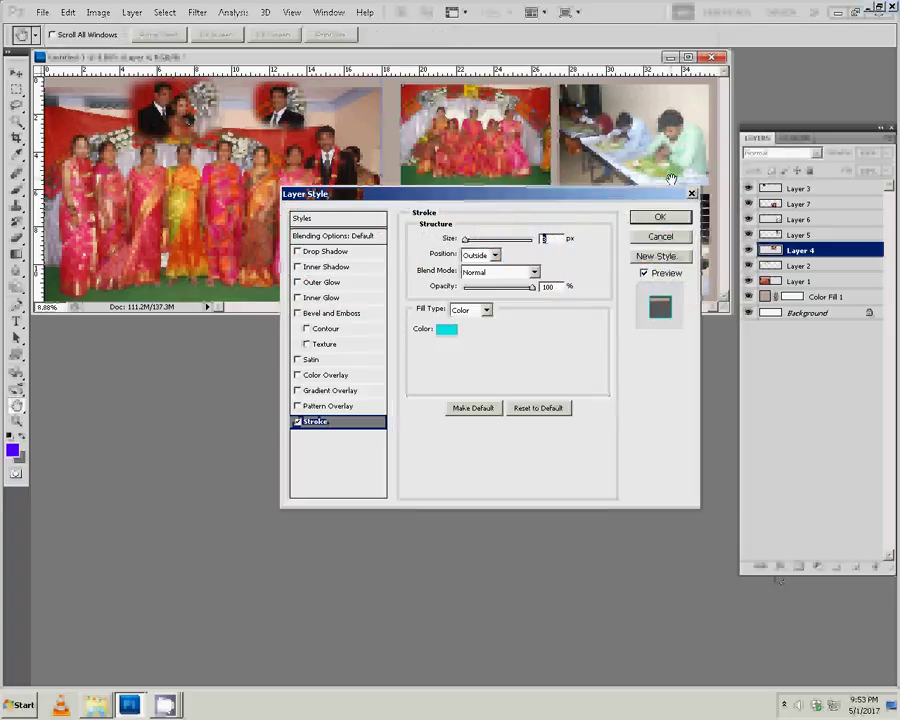
pyautogui.write('10')
pyautogui.press('Return')
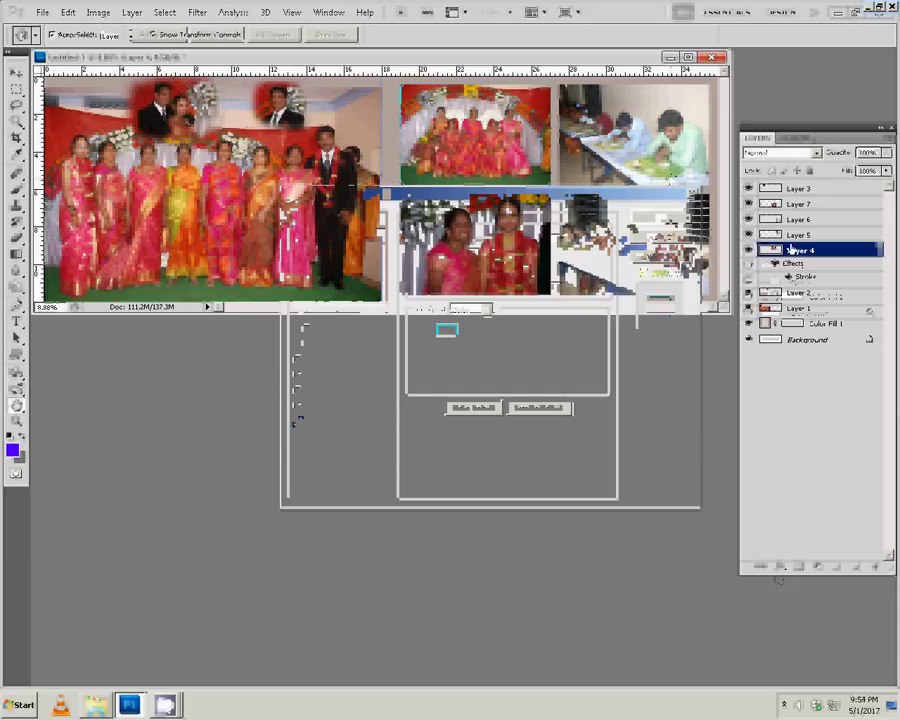
# Copy Layer 4's stroke layer style and select Layer 7.
pyautogui.rightClick(821, 252)
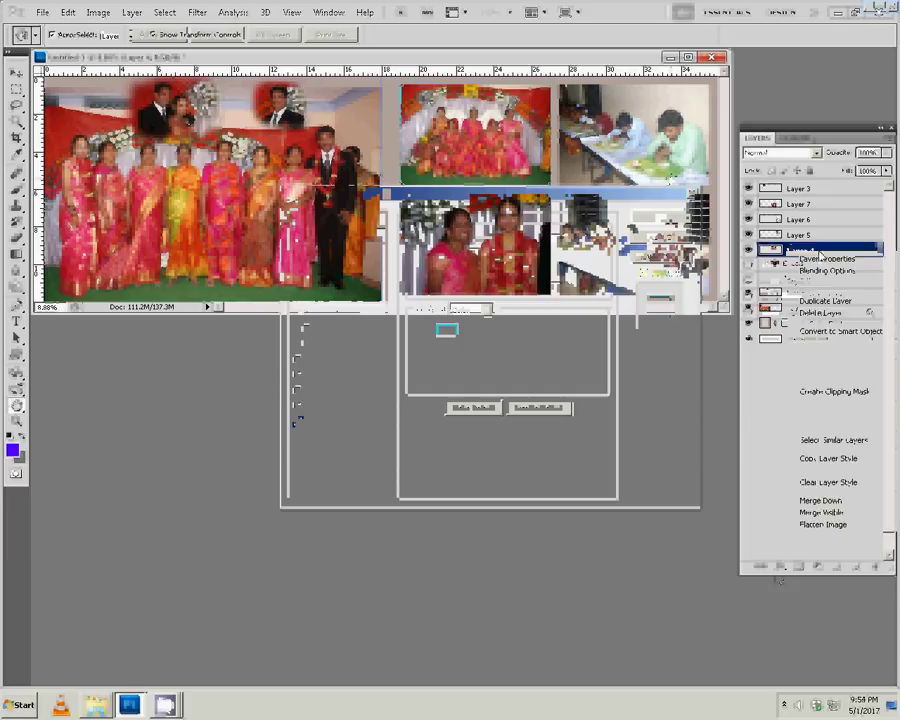
pyautogui.click(828, 458)
pyautogui.click(876, 203)
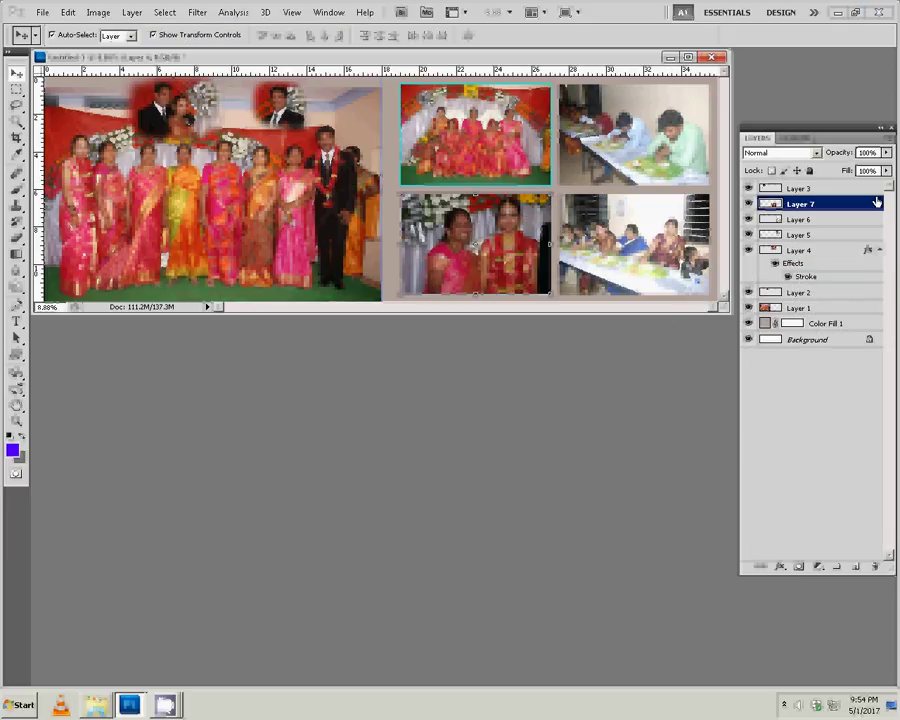
# Paste the cyan stroke style onto Layer 7 and Layer 5.
pyautogui.rightClick(876, 203)
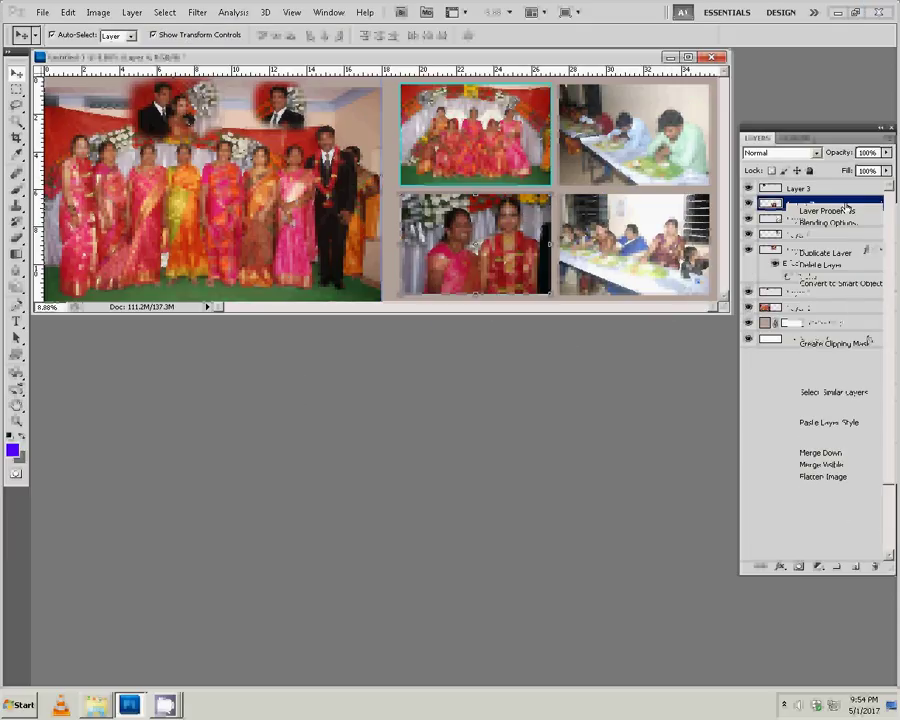
pyautogui.click(838, 424)
pyautogui.rightClick(612, 133)
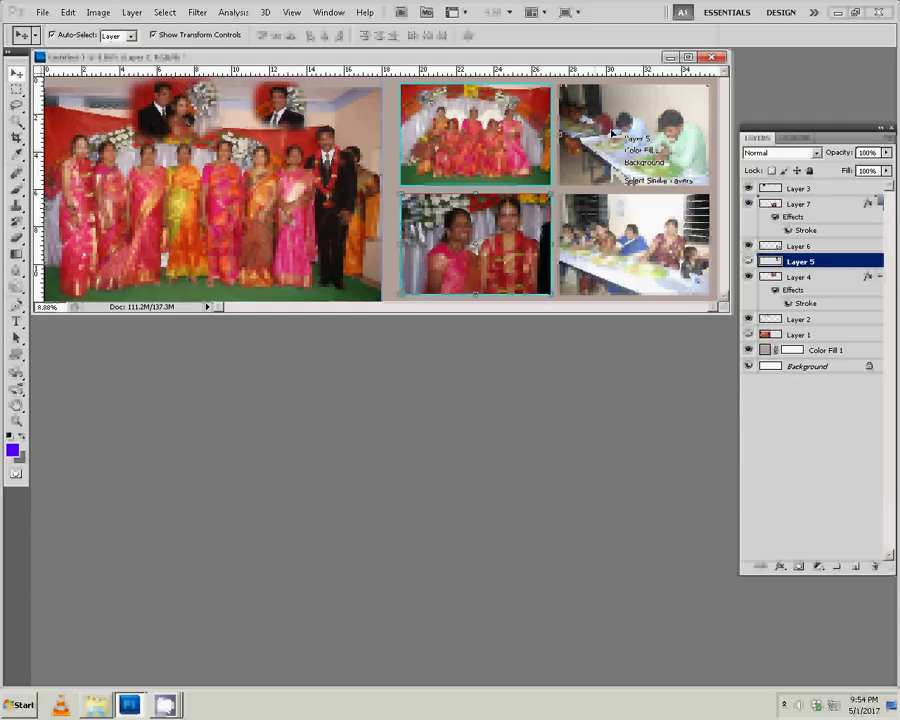
pyautogui.rightClick(826, 262)
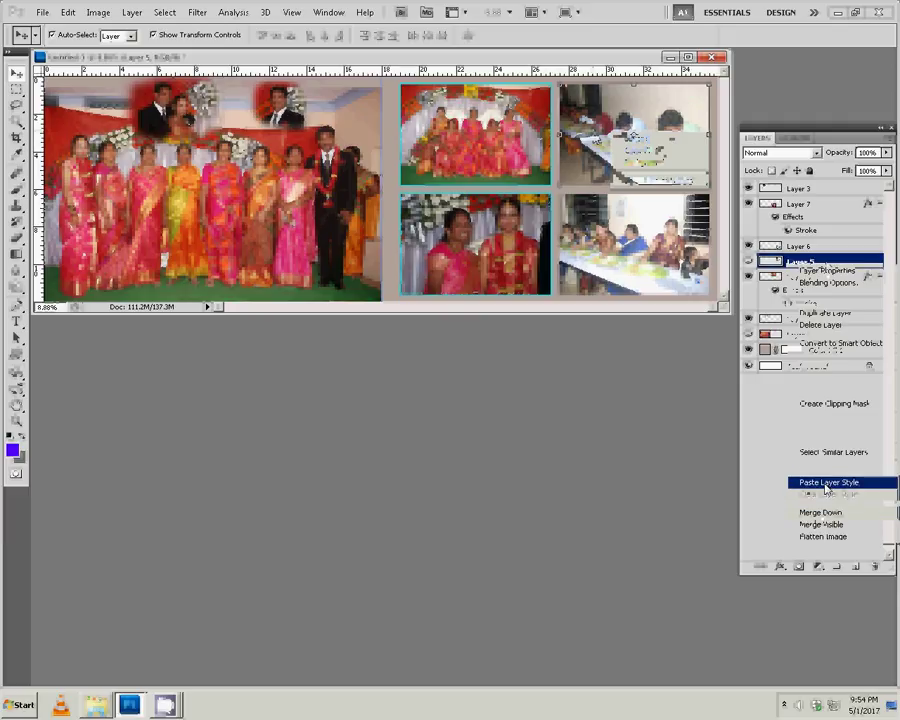
pyautogui.click(826, 484)
# Paste the cyan stroke style onto Layer 6, then pick an option from Layer 1's menu.
pyautogui.click(831, 246)
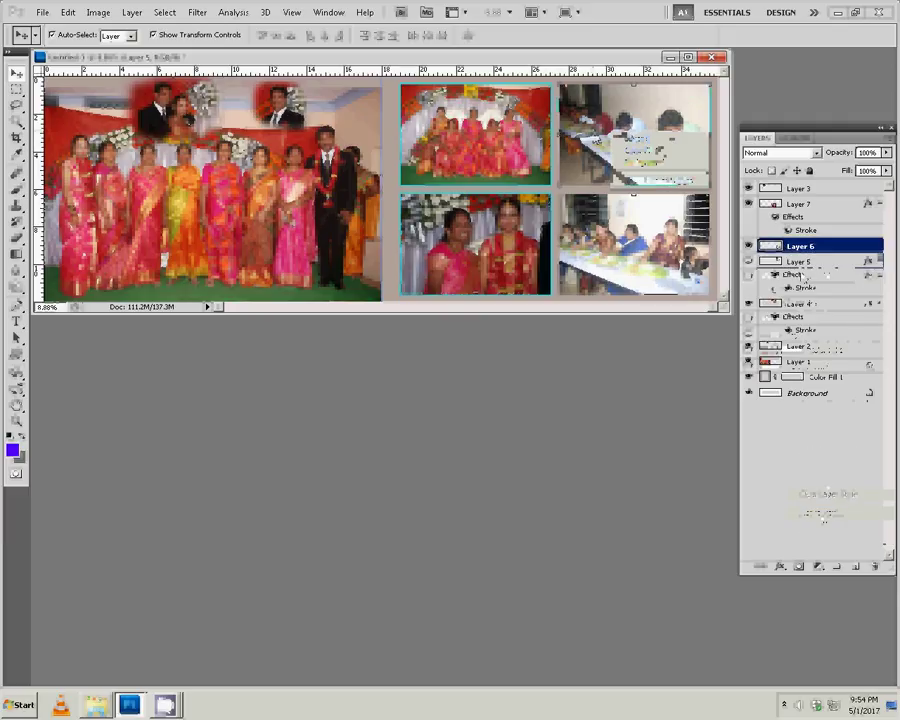
pyautogui.rightClick(831, 246)
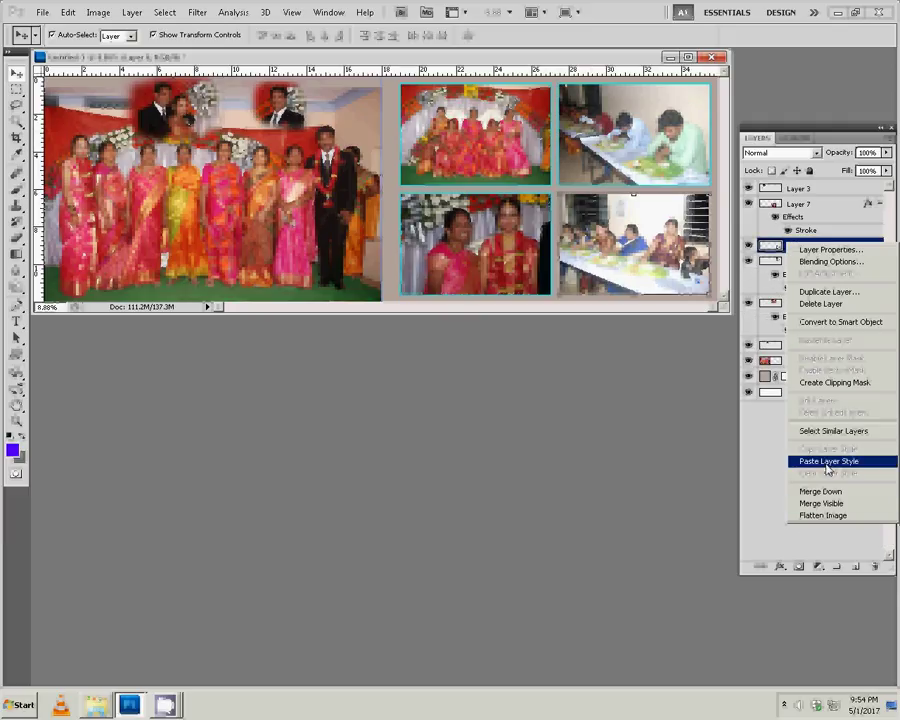
pyautogui.click(827, 463)
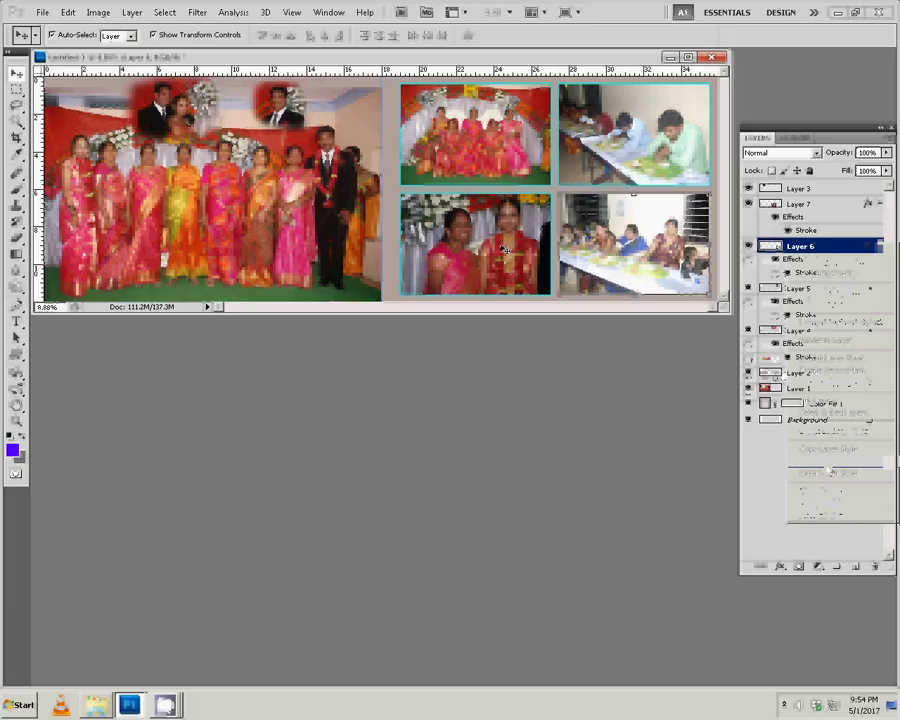
pyautogui.click(799, 388)
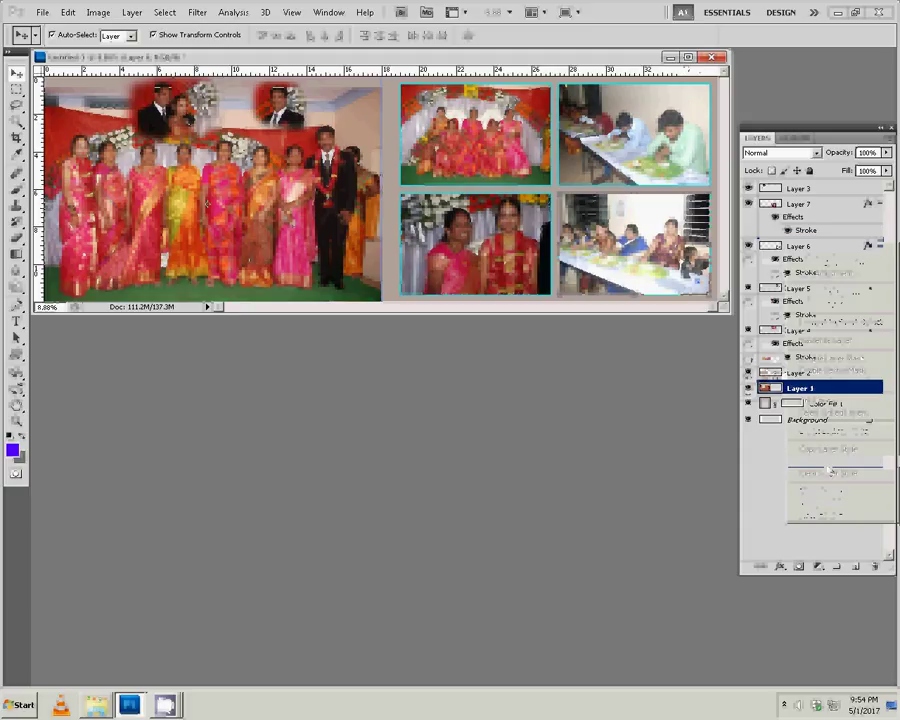
pyautogui.rightClick(793, 391)
pyautogui.click(836, 651)
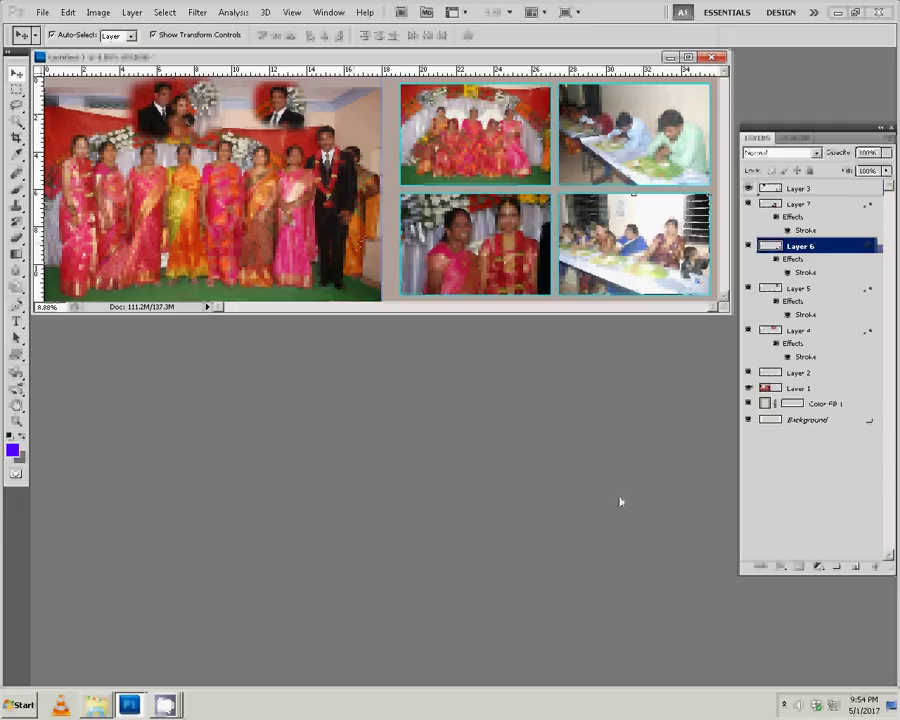
# Save the collage as layered Photoshop PSD '38', accept compatibility options, and close it.
pyautogui.hotkey('ctrl', 'shift', 's')
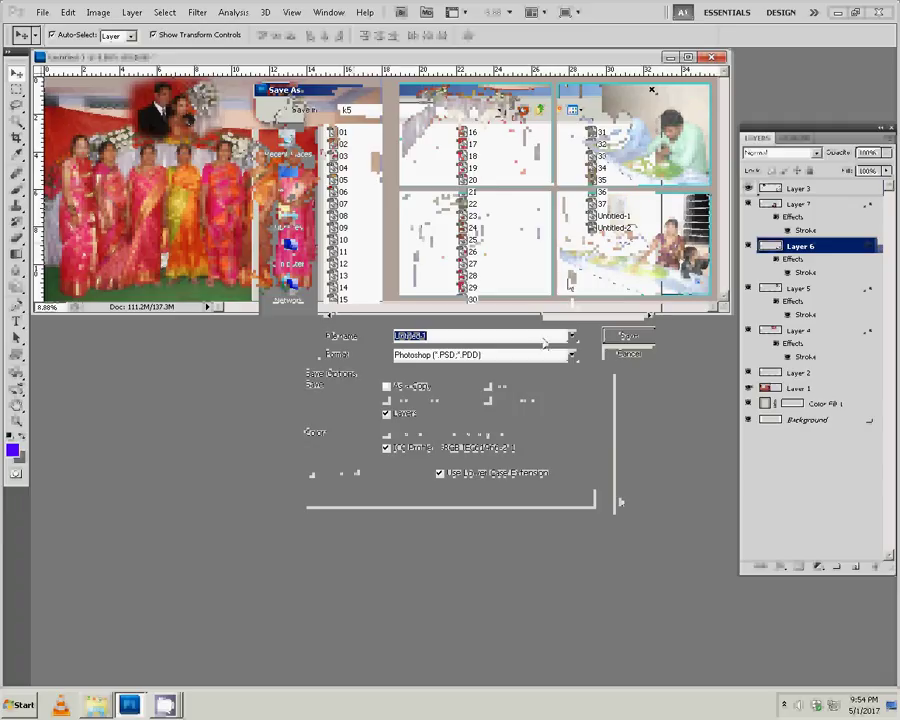
pyautogui.write('38')
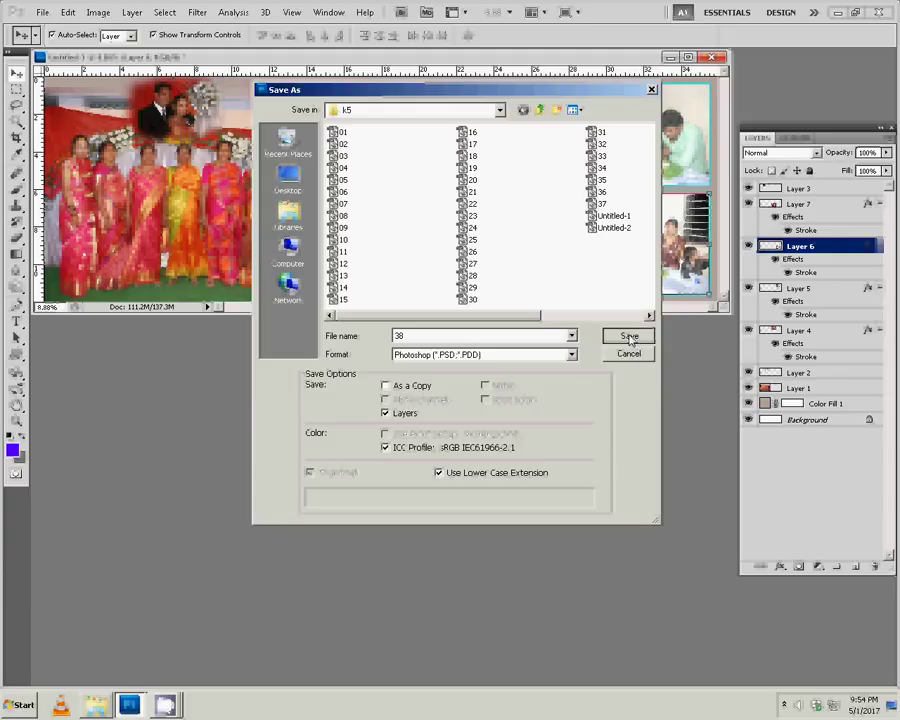
pyautogui.click(629, 340)
pyautogui.click(607, 228)
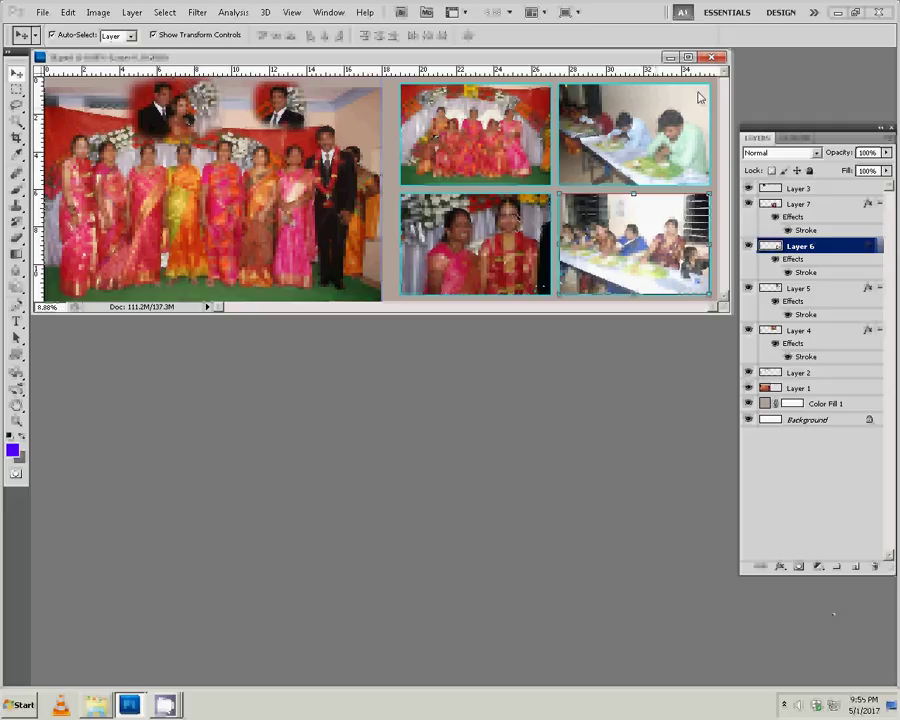
pyautogui.click(711, 57)
pyautogui.moveTo(165, 705)
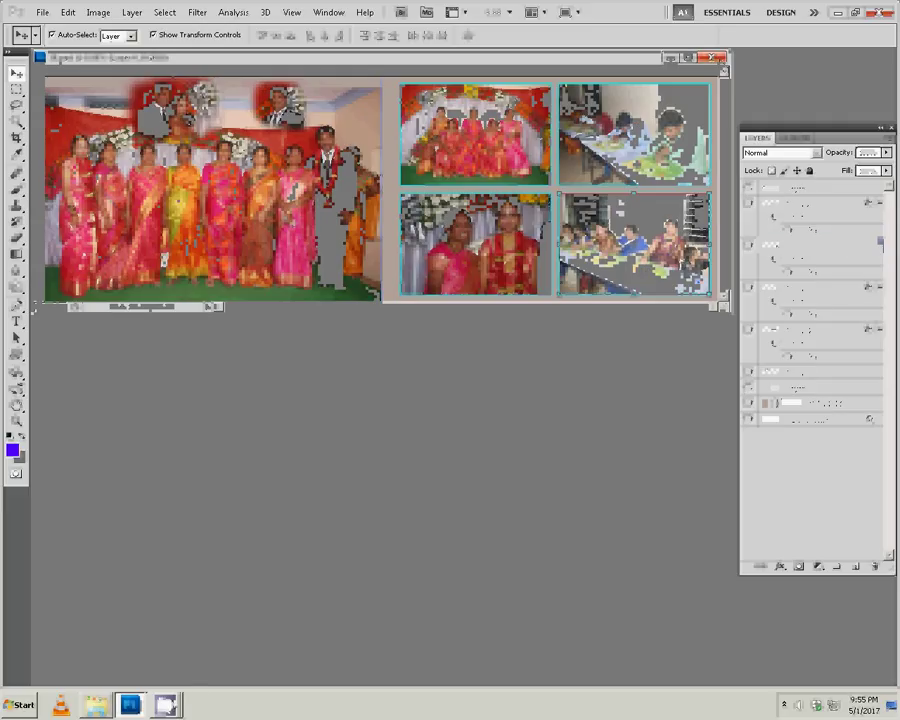